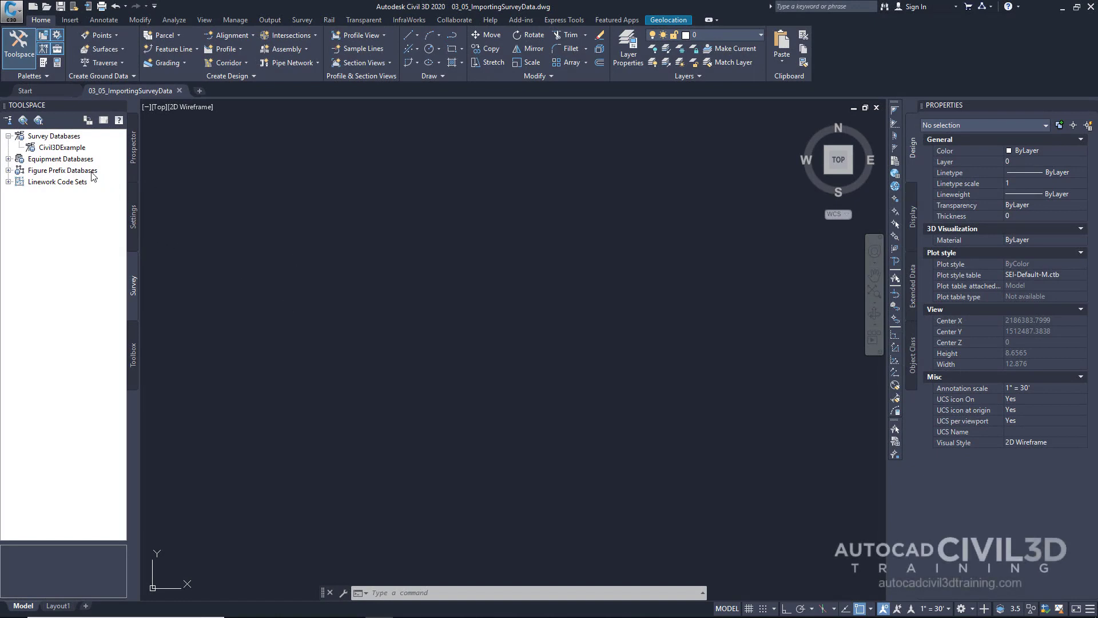
# Open the Civil3DExample survey database for edit and launch Import survey data from its Import Events.
pyautogui.rightClick(64, 151)
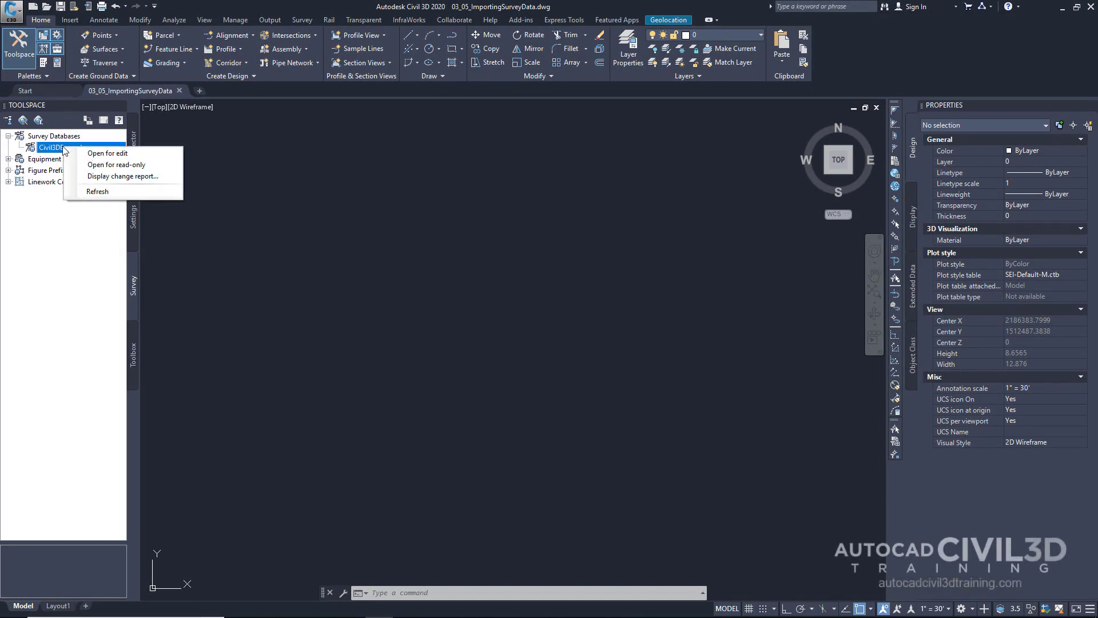
pyautogui.click(112, 156)
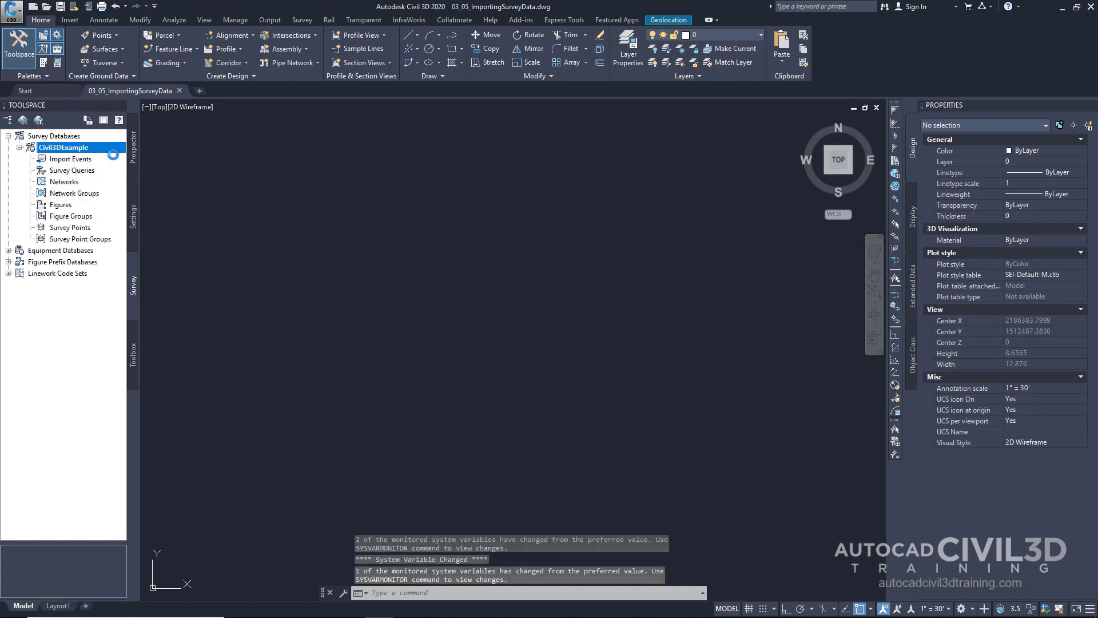
pyautogui.click(82, 162)
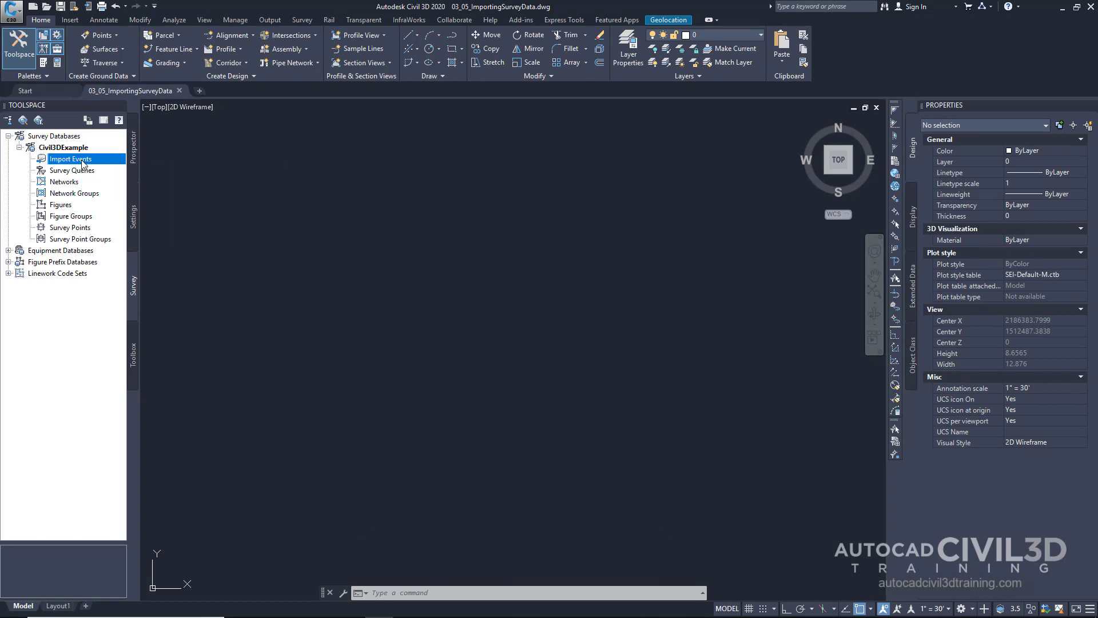
pyautogui.rightClick(83, 163)
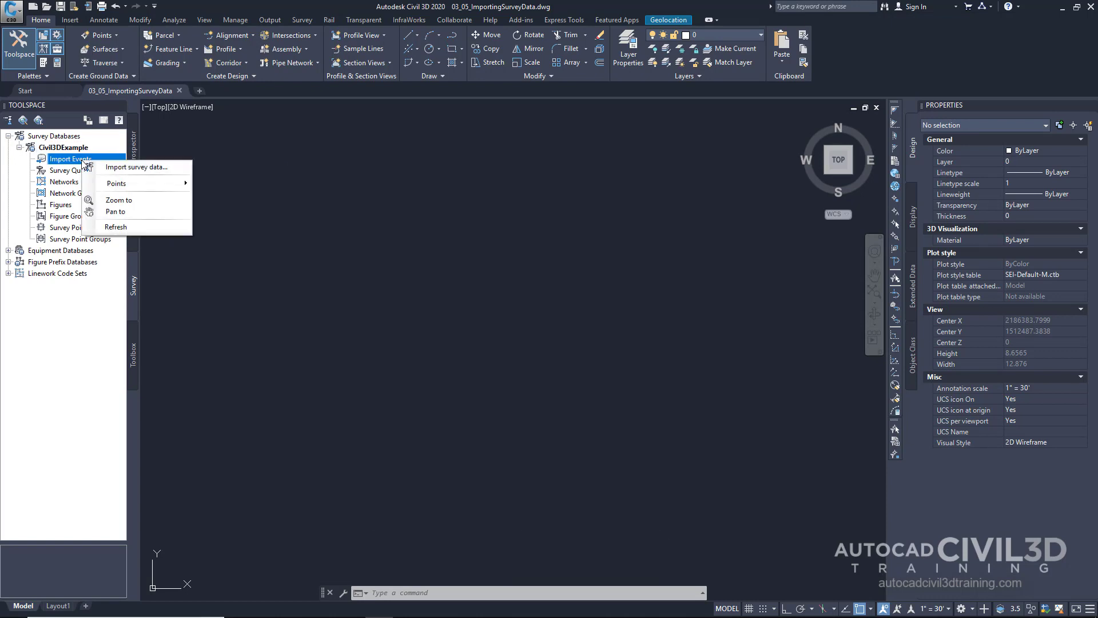
pyautogui.click(148, 168)
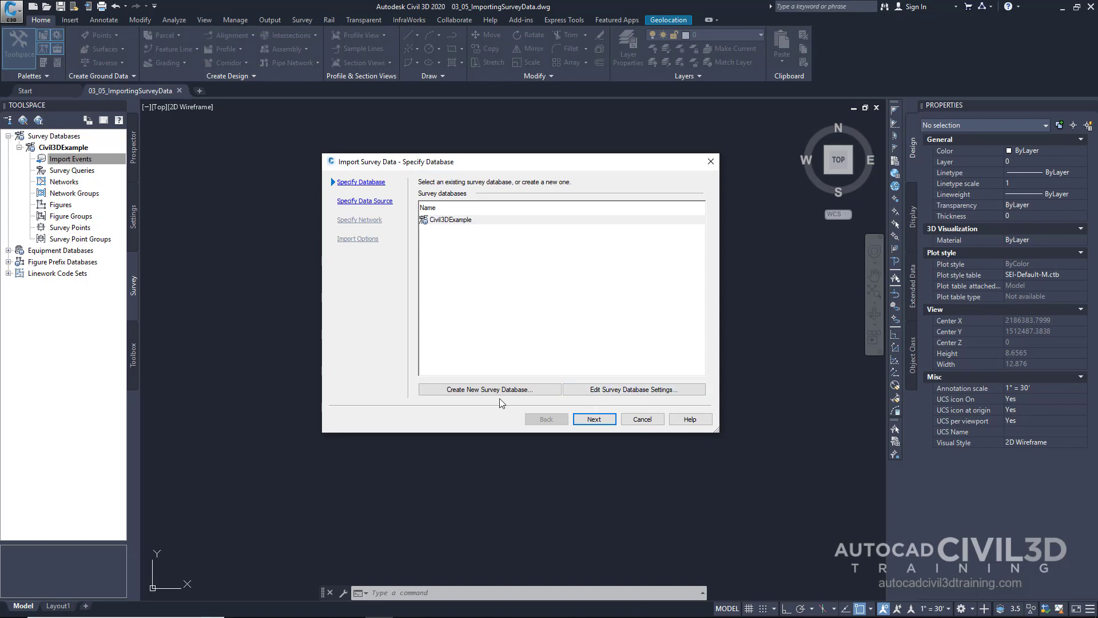
# Advance past Specify Database and choose Point File as the data source type.
pyautogui.click(595, 420)
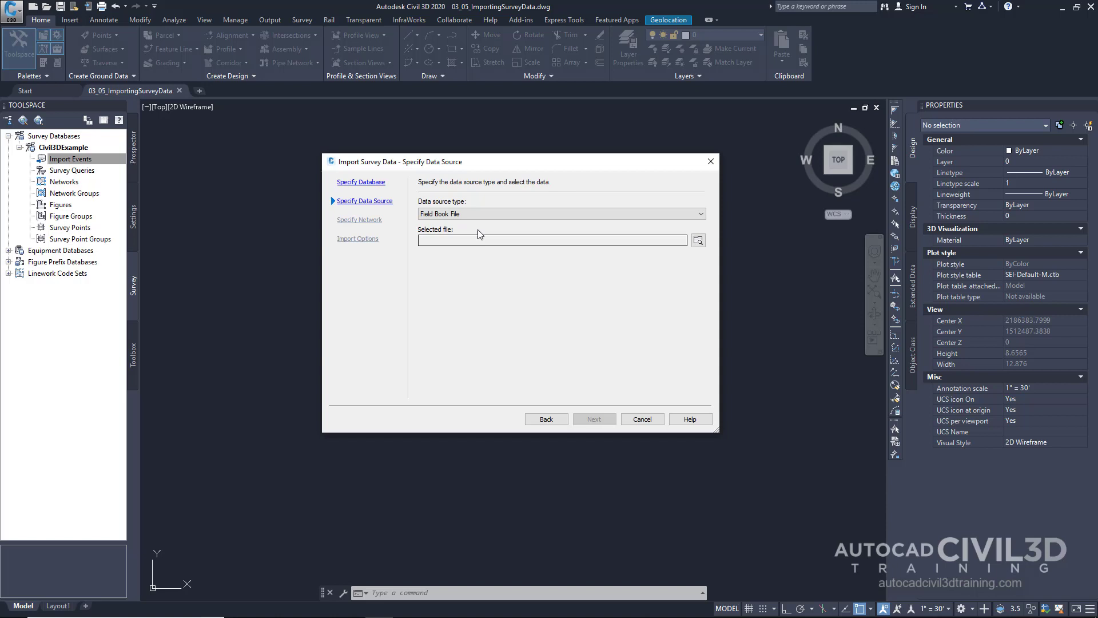
pyautogui.click(482, 214)
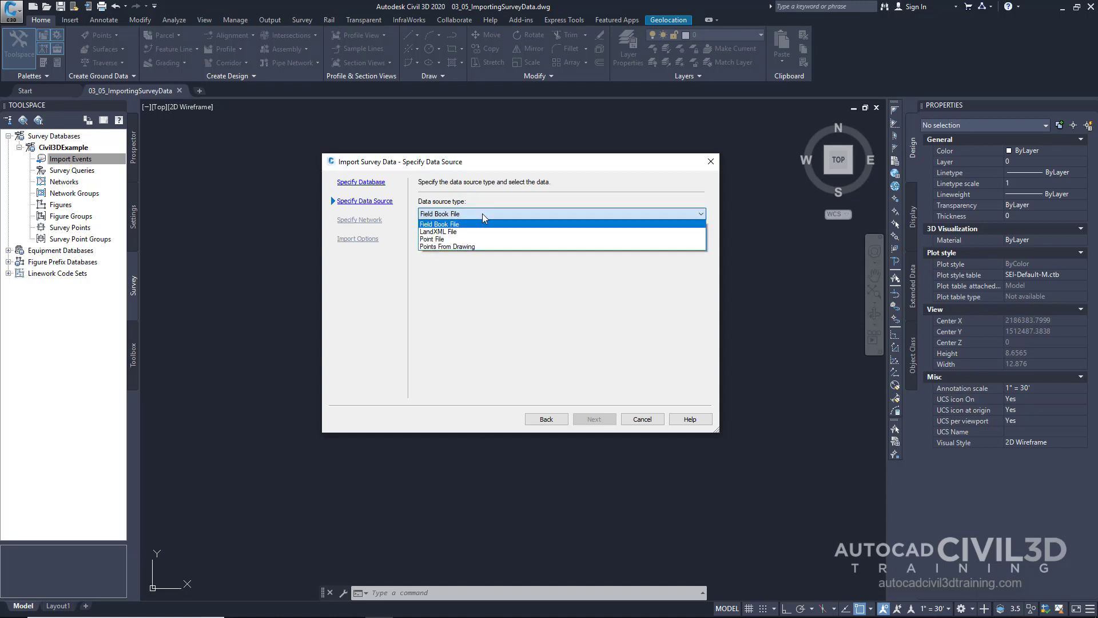
pyautogui.click(462, 244)
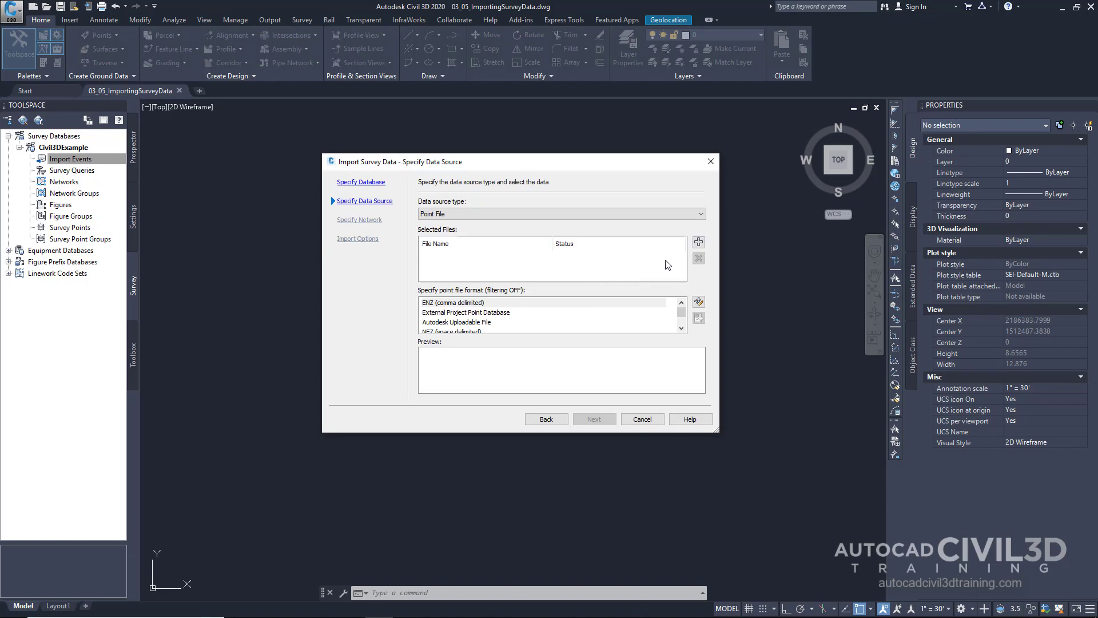
# Add 01-SurveyData.txt as the source file and read it as PNEZD (comma delimited).
pyautogui.click(699, 243)
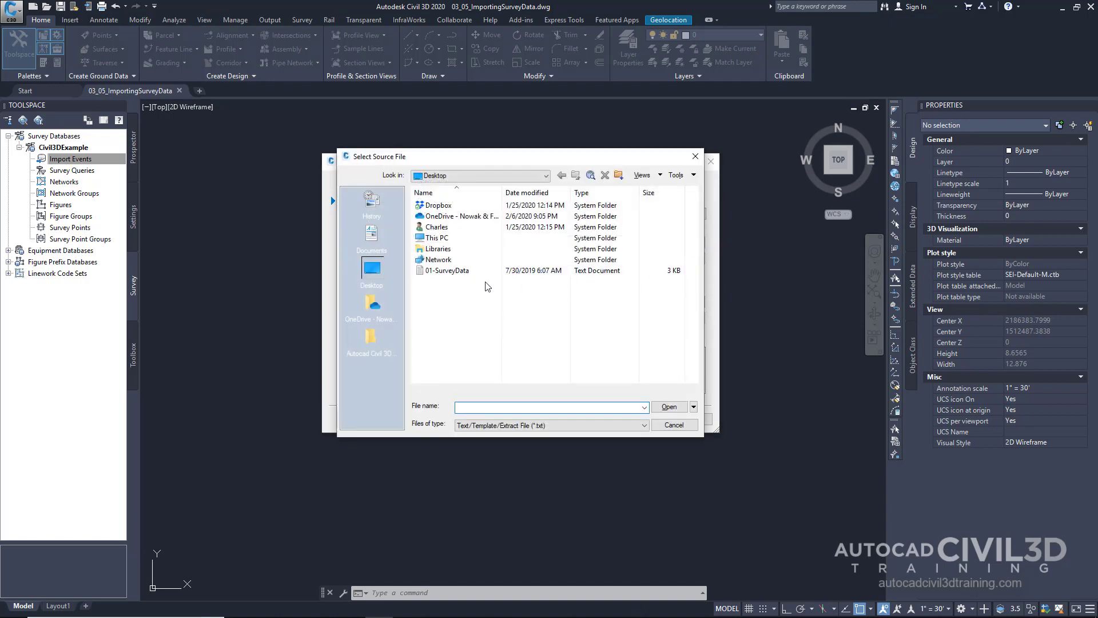
pyautogui.click(456, 272)
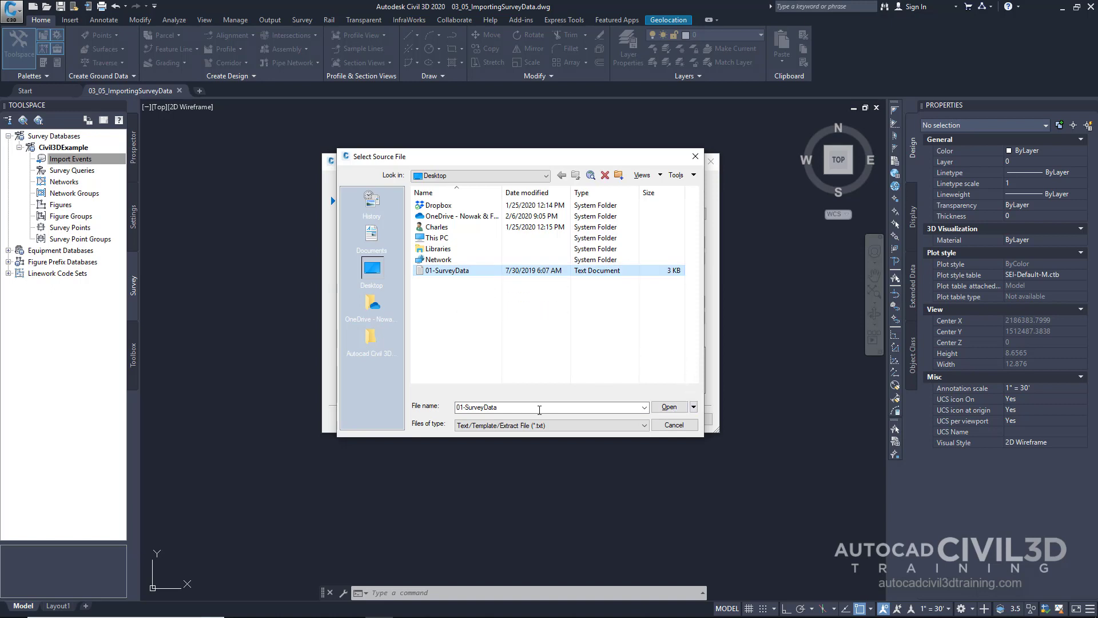
pyautogui.click(671, 407)
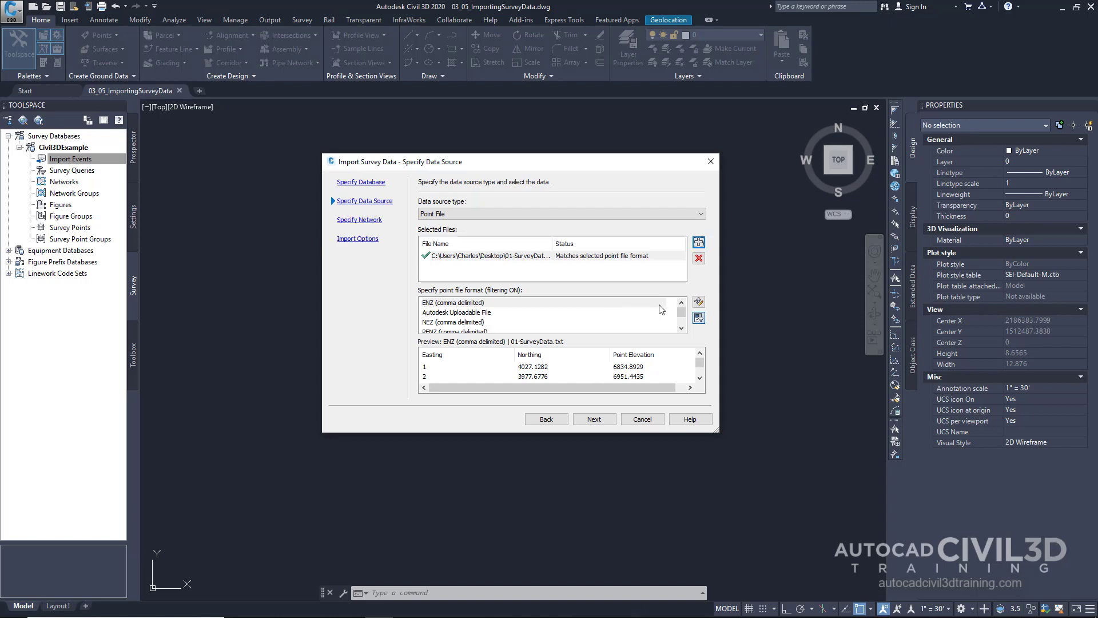
pyautogui.moveTo(682, 316); pyautogui.dragTo(684, 322)
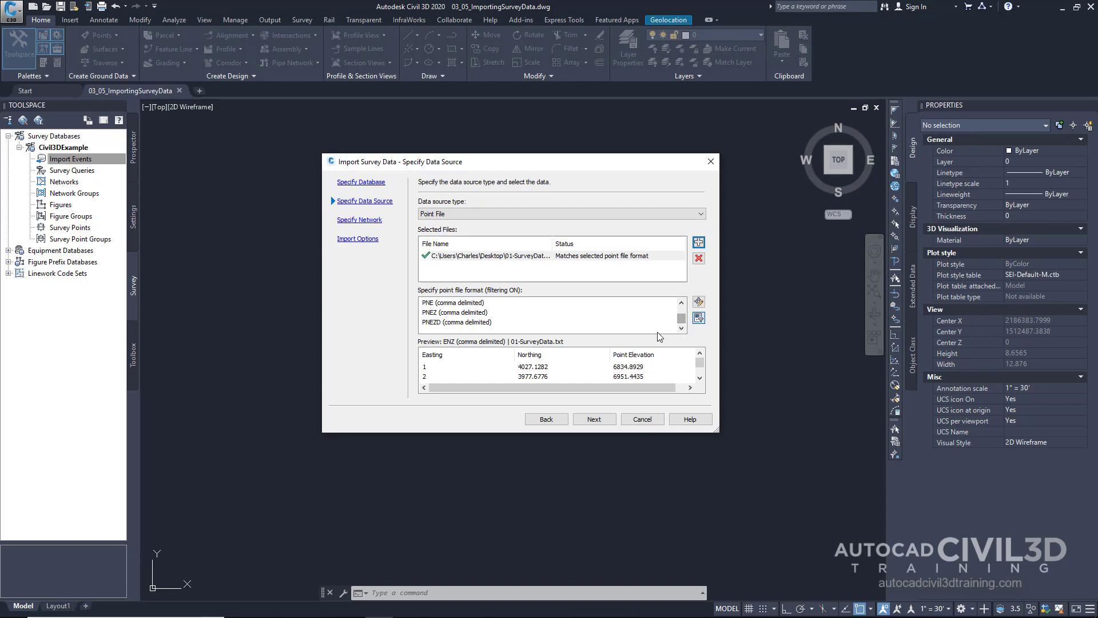
pyautogui.click(443, 323)
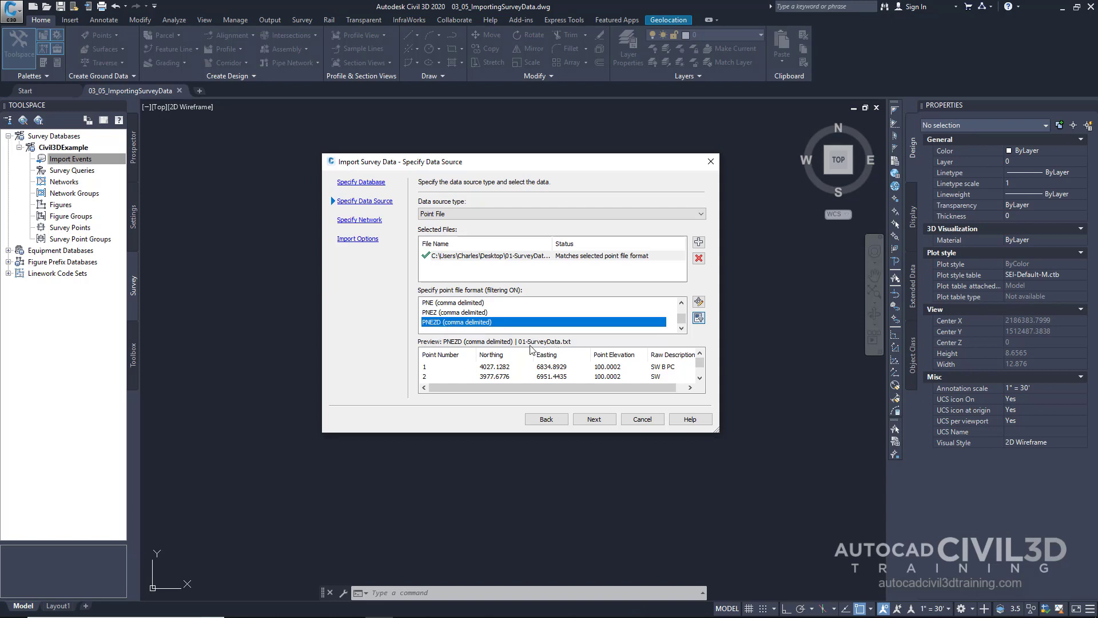
pyautogui.moveTo(701, 363); pyautogui.dragTo(702, 390)
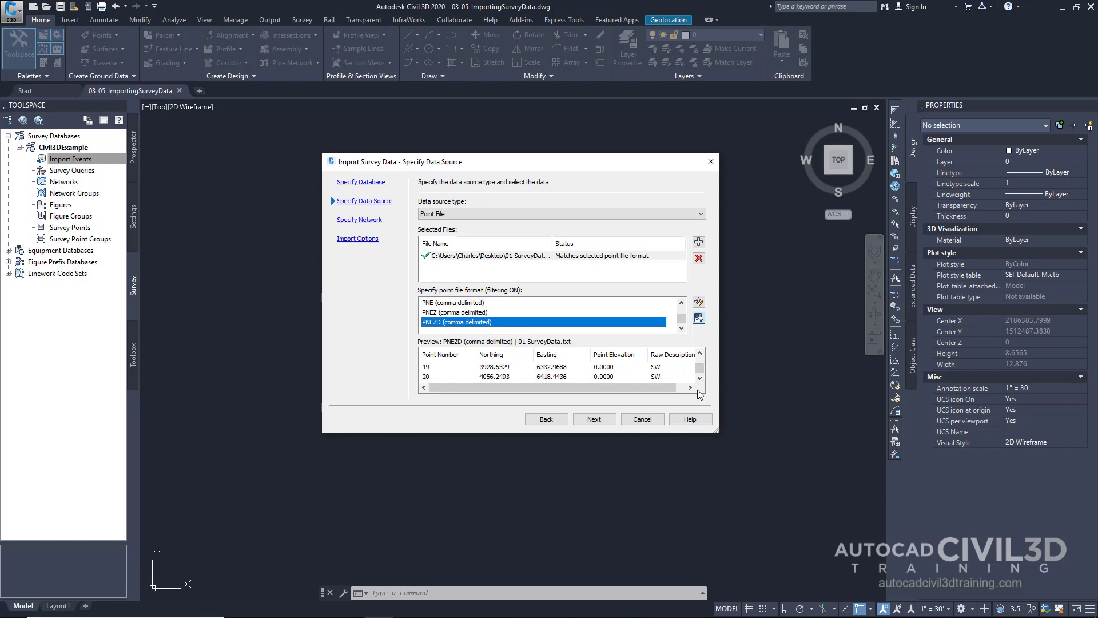
# Advance to Import Options and set Process linework during import and Insert survey points to Yes.
pyautogui.click(600, 421)
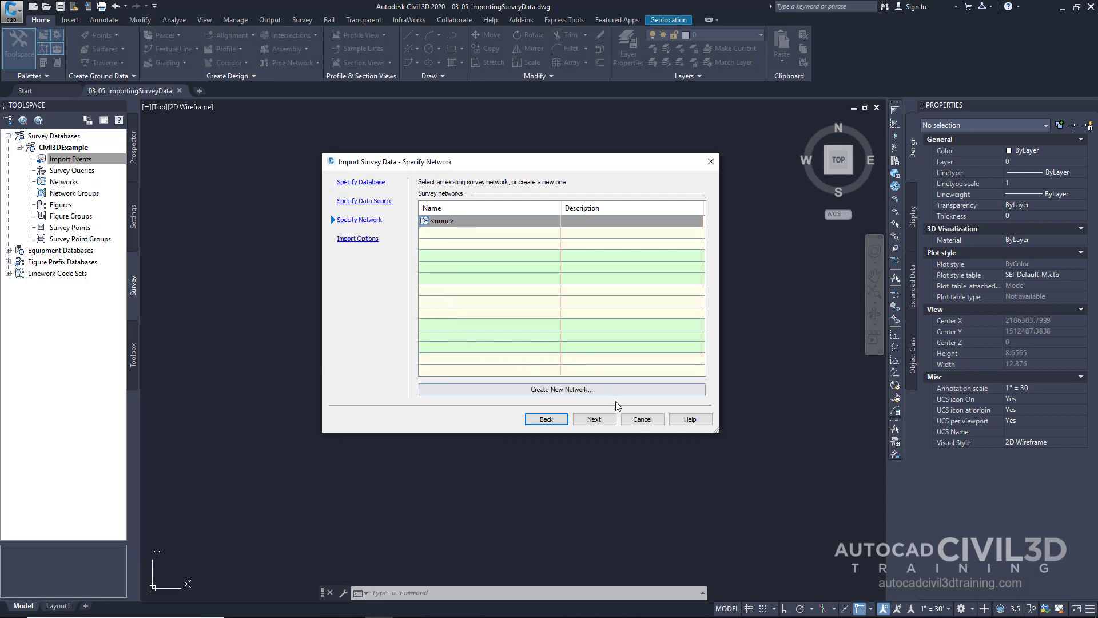
pyautogui.click(603, 424)
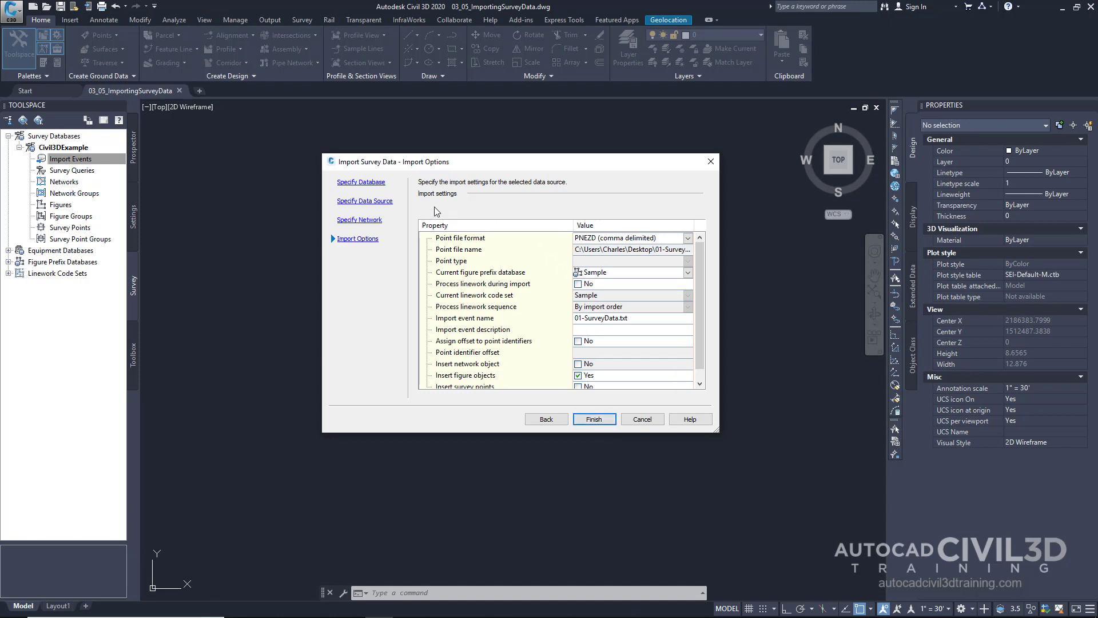
pyautogui.click(702, 259)
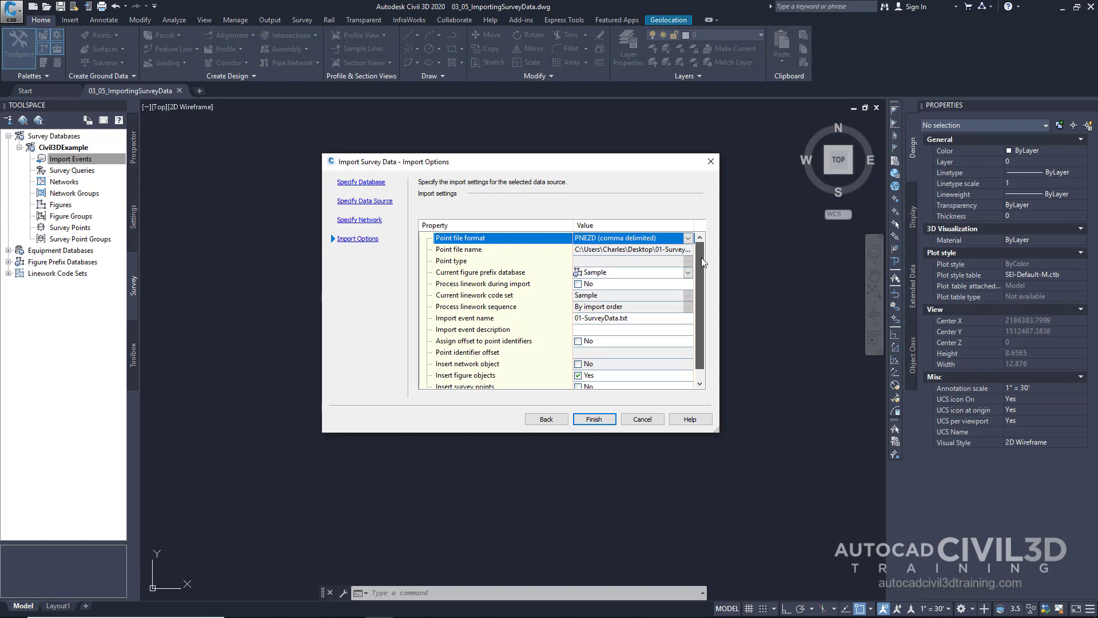
pyautogui.moveTo(701, 258); pyautogui.dragTo(701, 272)
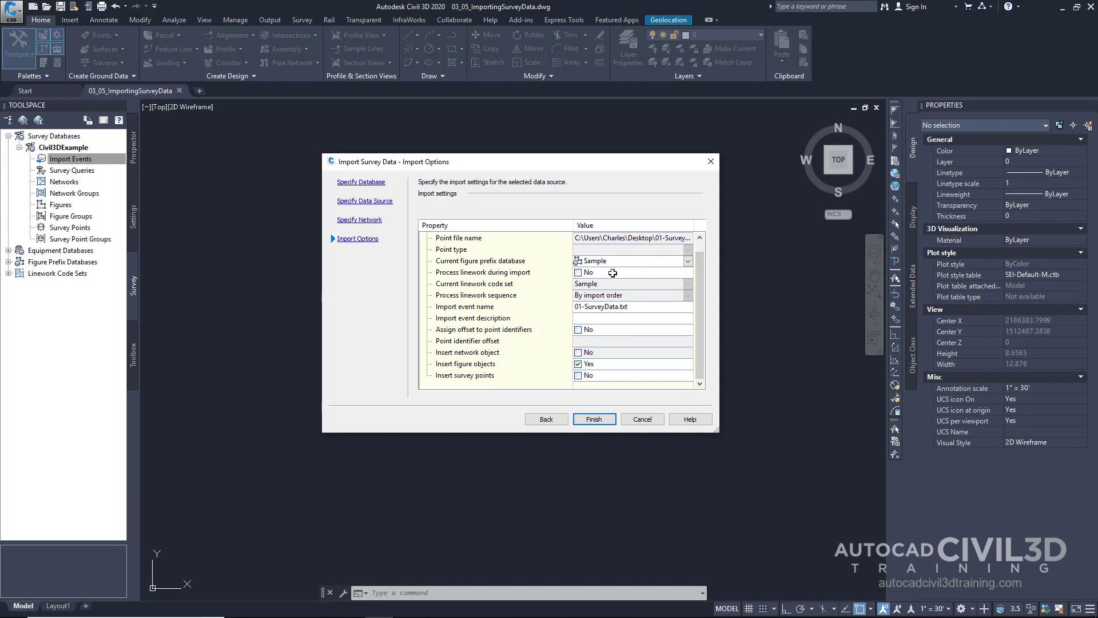
pyautogui.click(579, 272)
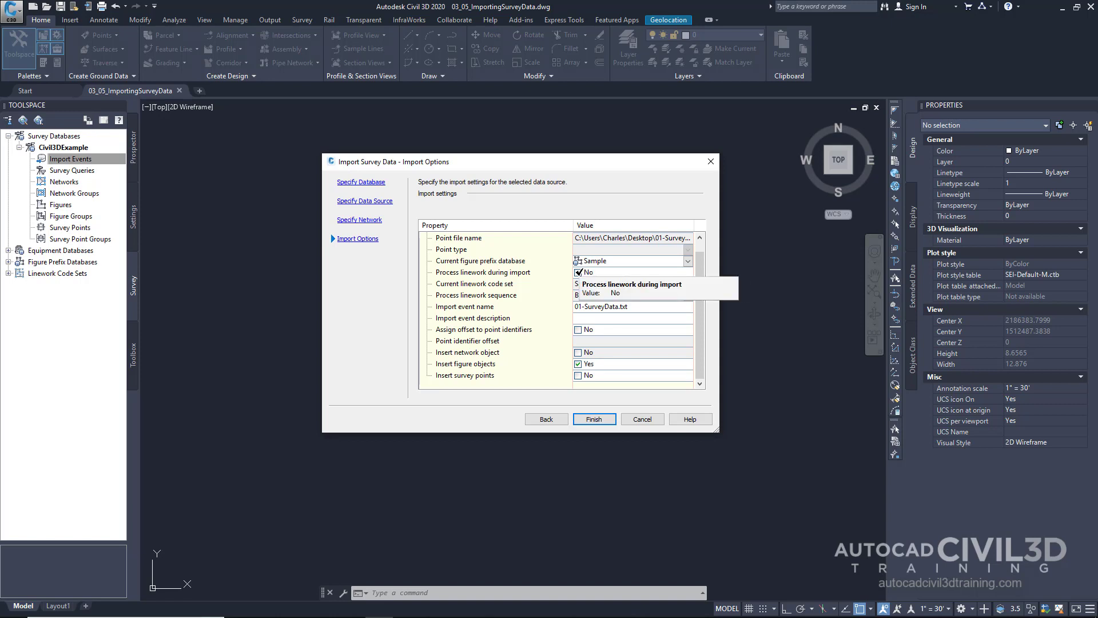
pyautogui.click(578, 273)
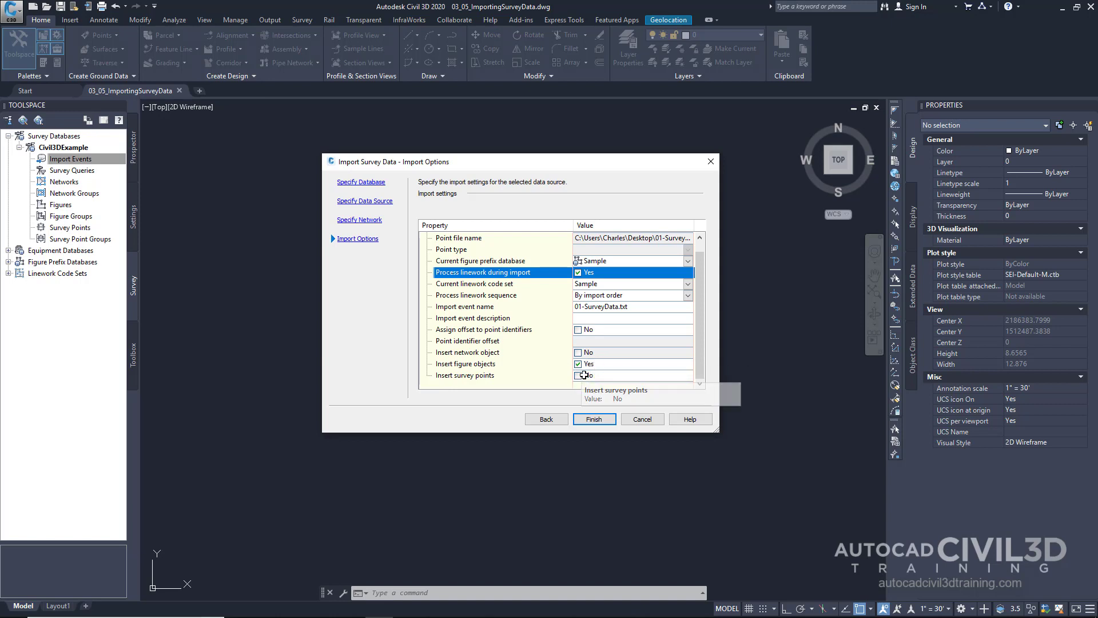
pyautogui.click(577, 375)
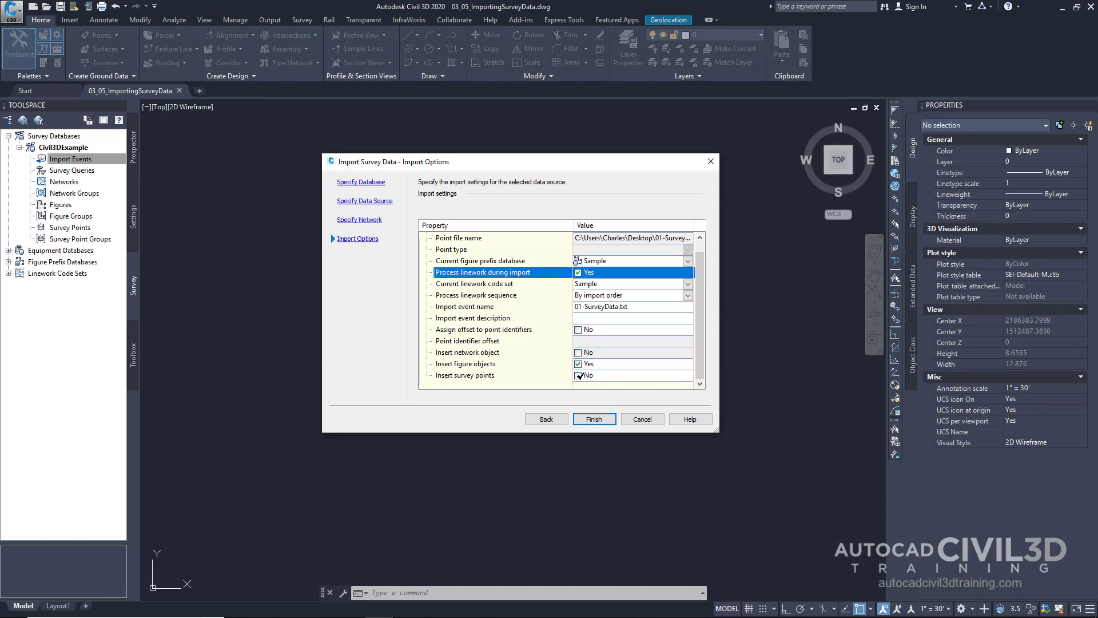
pyautogui.click(578, 375)
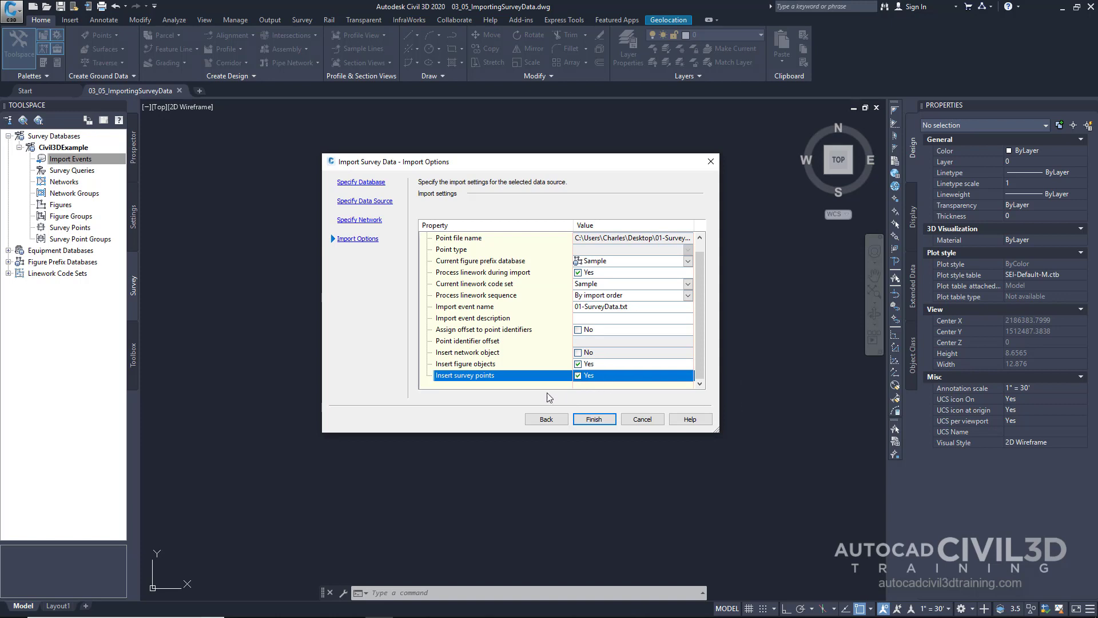
# Finish the import, then enlarge and widen the Toolspace survey panel.
pyautogui.click(594, 419)
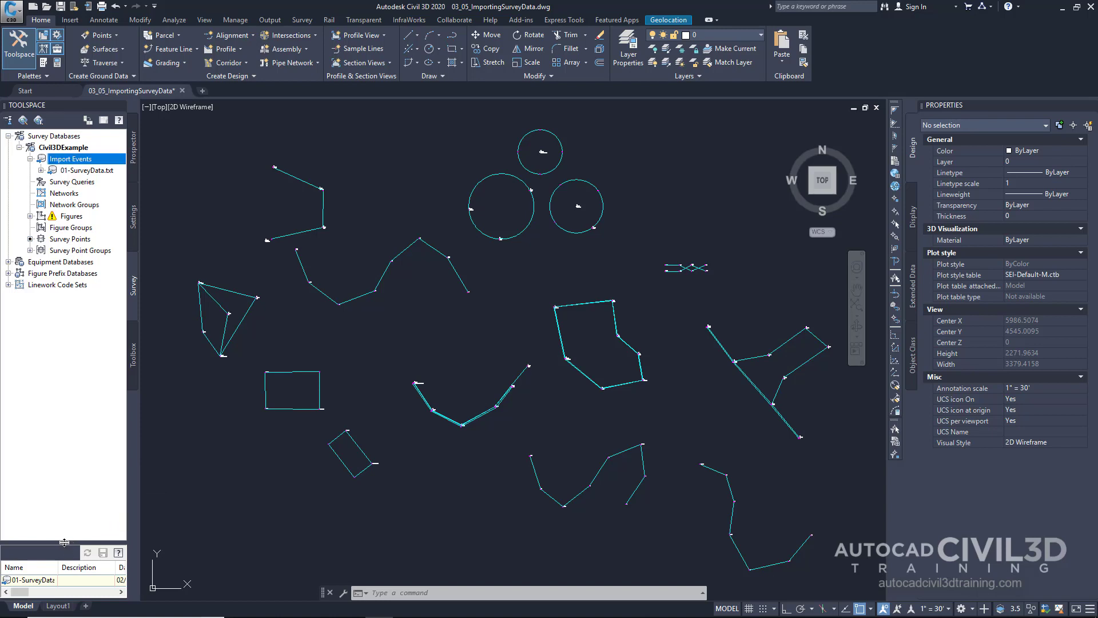
pyautogui.moveTo(64, 543); pyautogui.dragTo(89, 338)
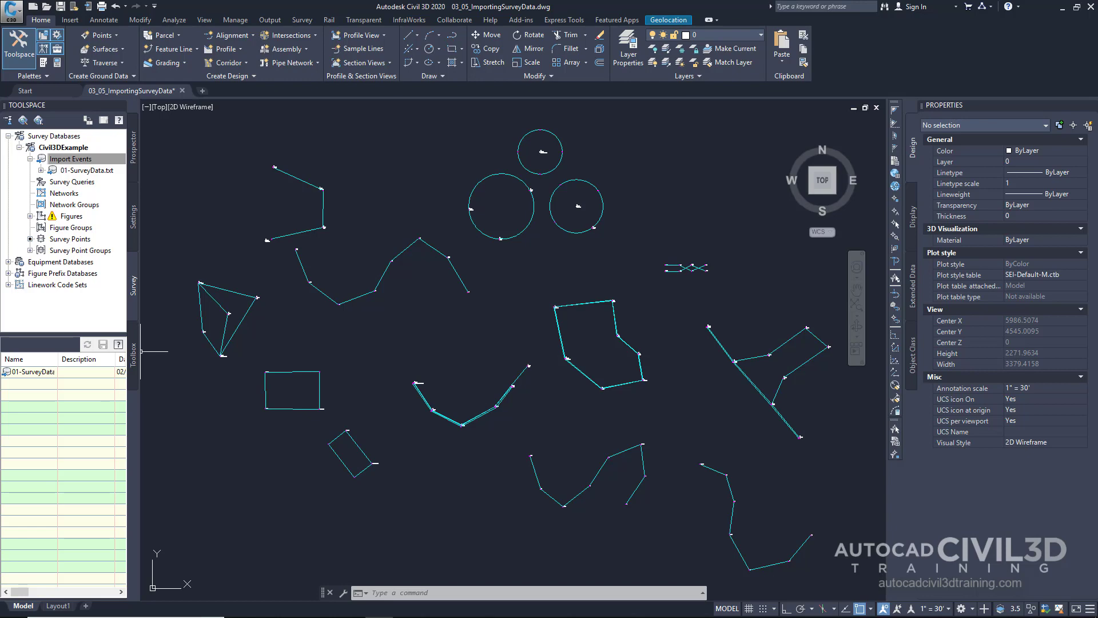
pyautogui.moveTo(140, 352); pyautogui.dragTo(218, 353)
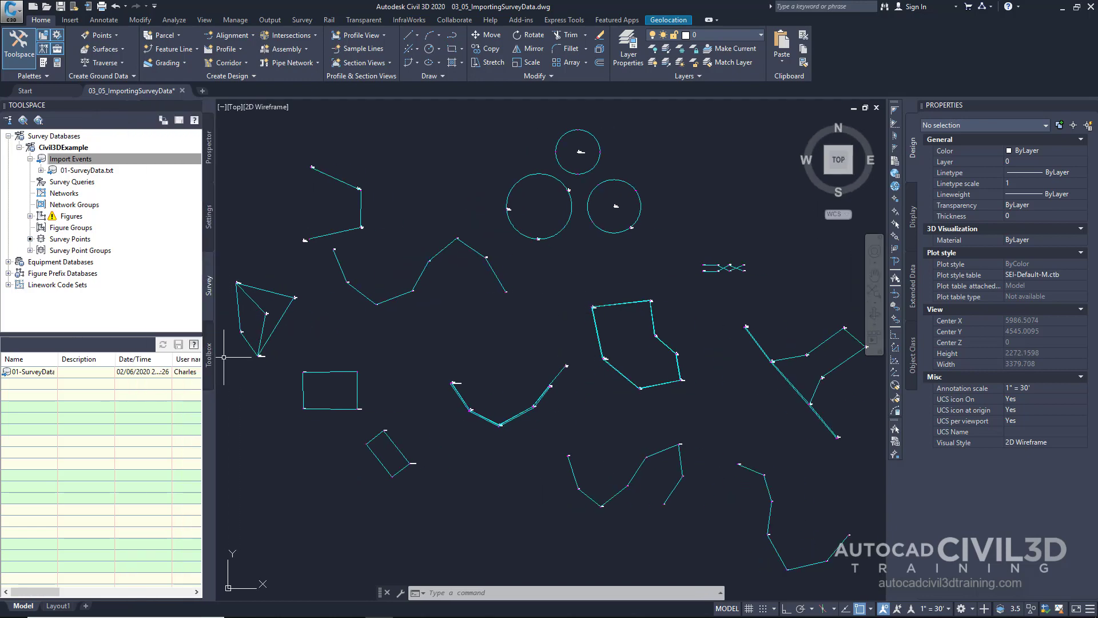
# Expand the 01-SurveyData.txt import event and list its survey points.
pyautogui.click(73, 171)
pyautogui.click(41, 170)
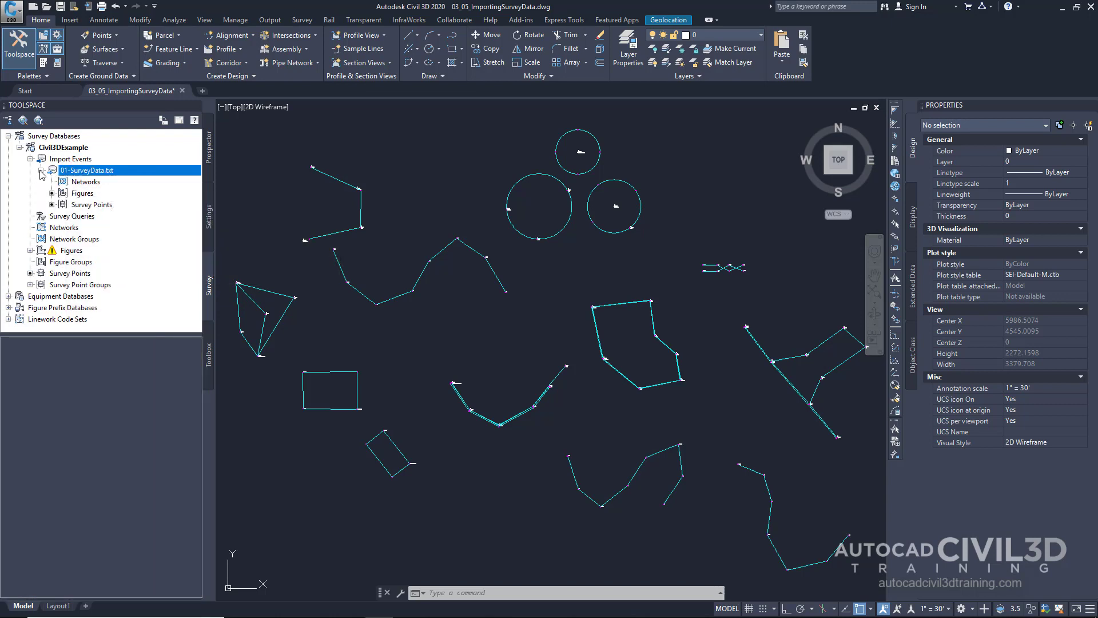
pyautogui.click(101, 209)
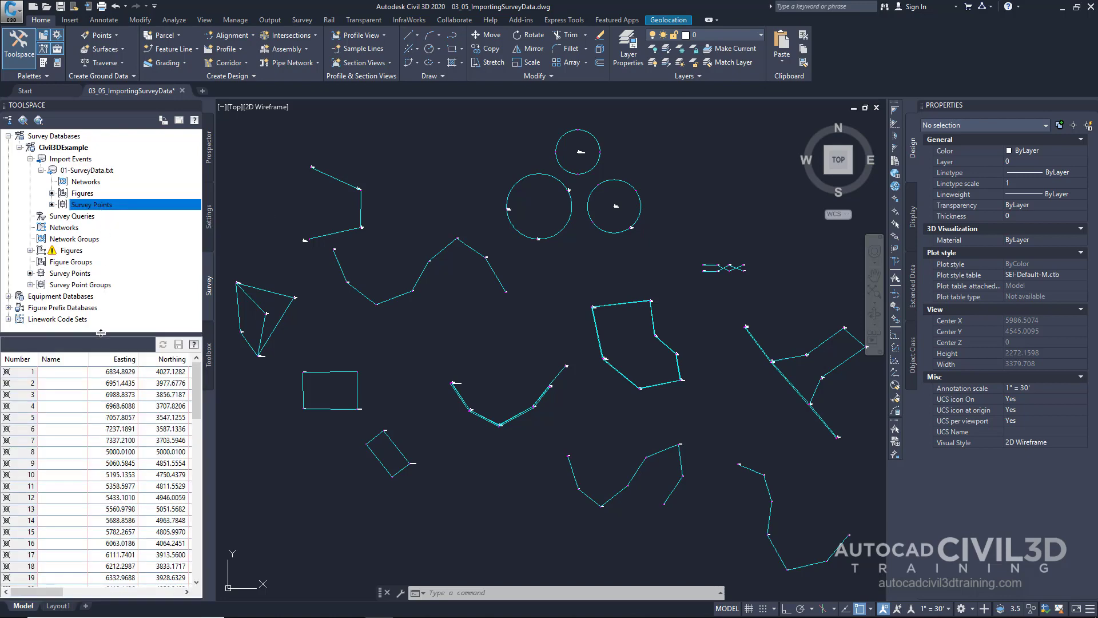
pyautogui.moveTo(102, 335); pyautogui.dragTo(101, 274)
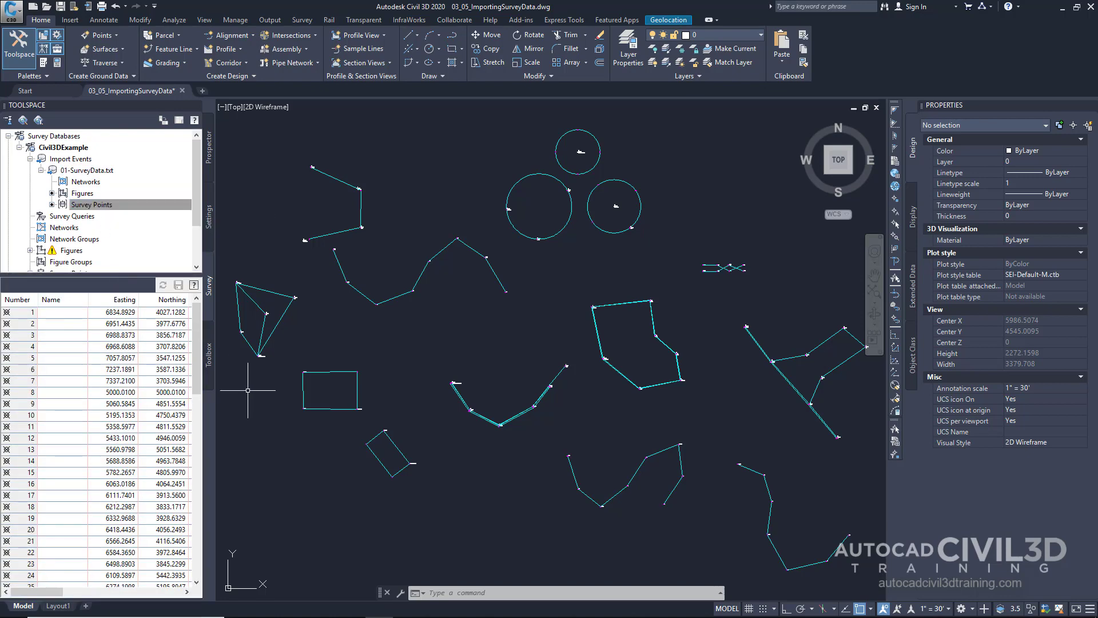
pyautogui.moveTo(197, 334)
pyautogui.mouseDown()
pyautogui.moveTo(209, 406)
pyautogui.moveTo(201, 518)
pyautogui.moveTo(209, 350)
pyautogui.mouseUp()
pyautogui.click(210, 158)
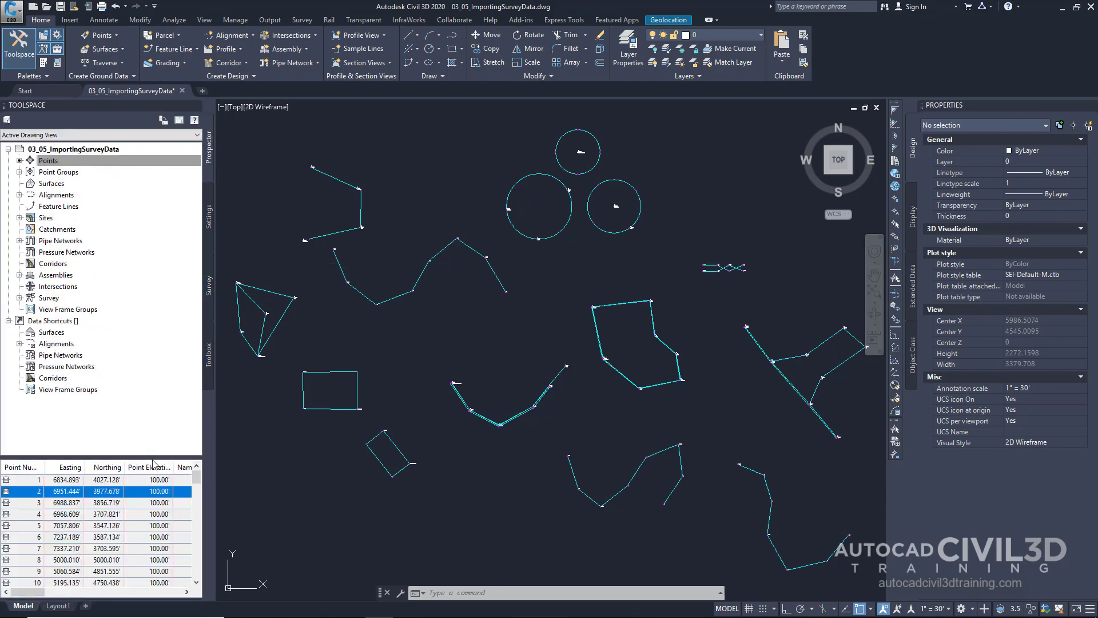
pyautogui.moveTo(152, 457); pyautogui.dragTo(152, 338)
pyautogui.click(59, 162)
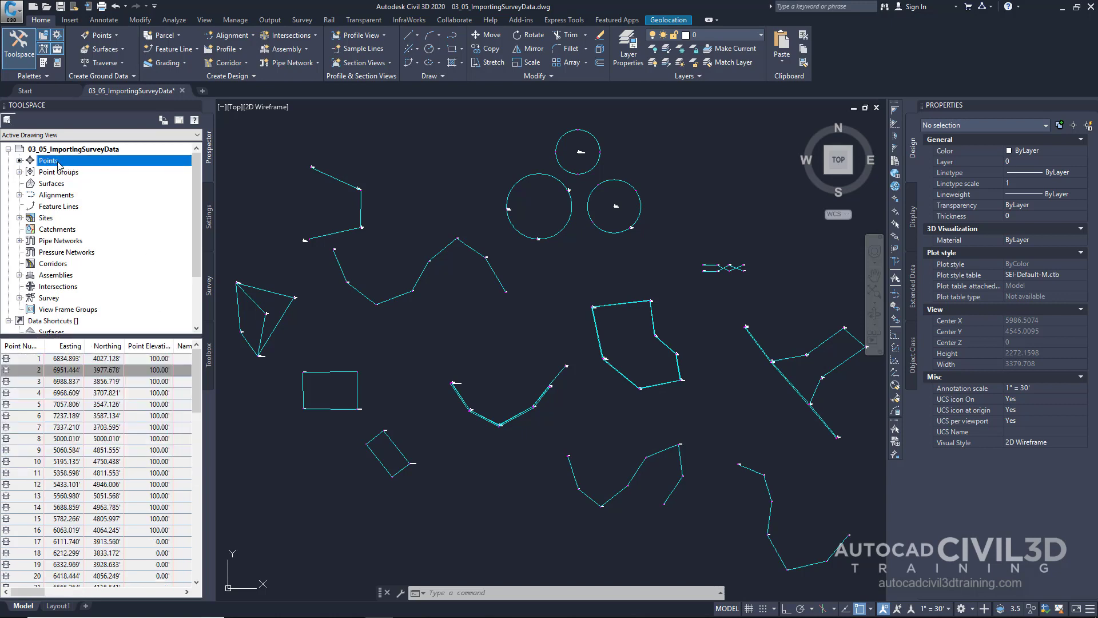
pyautogui.click(40, 396)
pyautogui.scroll(-1, 197, 397)
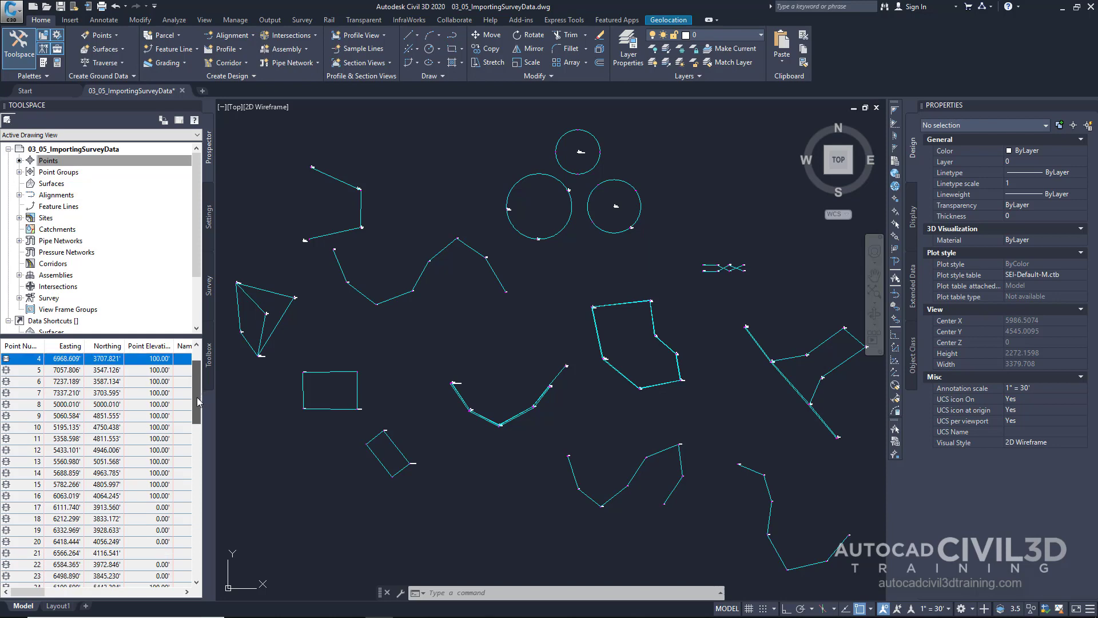
pyautogui.moveTo(197, 397)
pyautogui.mouseDown()
pyautogui.moveTo(194, 554)
pyautogui.moveTo(201, 386)
pyautogui.mouseUp()
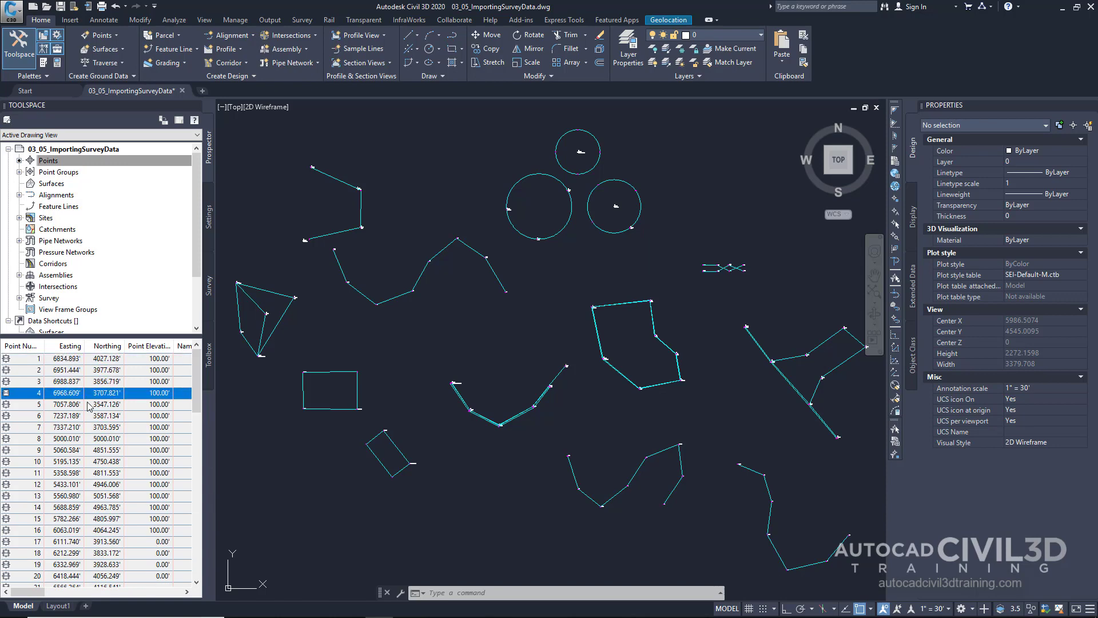
pyautogui.click(209, 226)
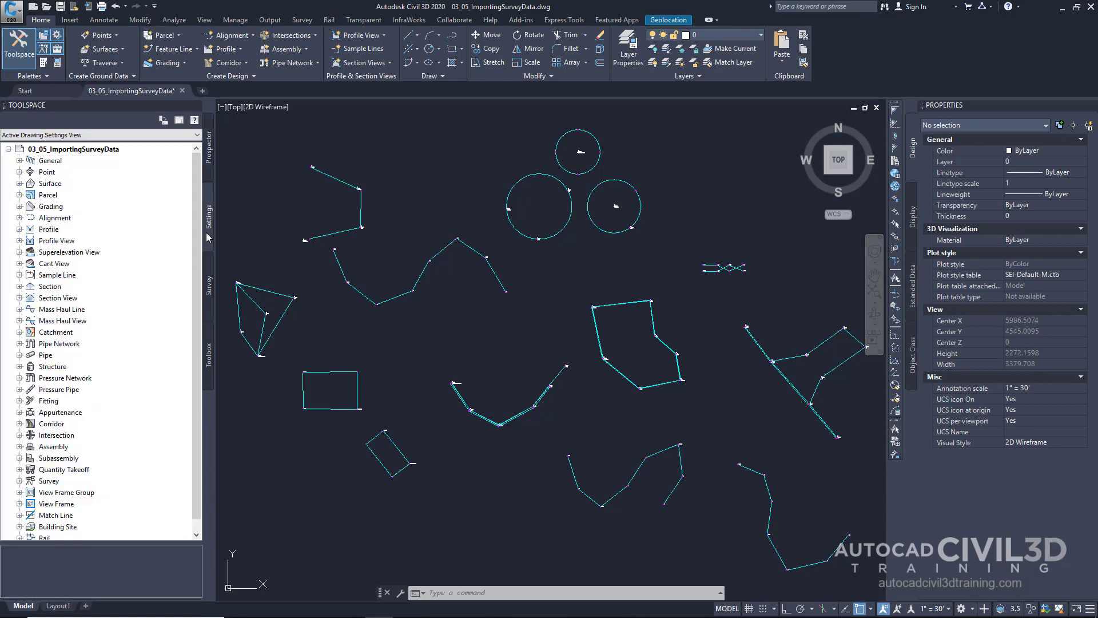
pyautogui.click(214, 293)
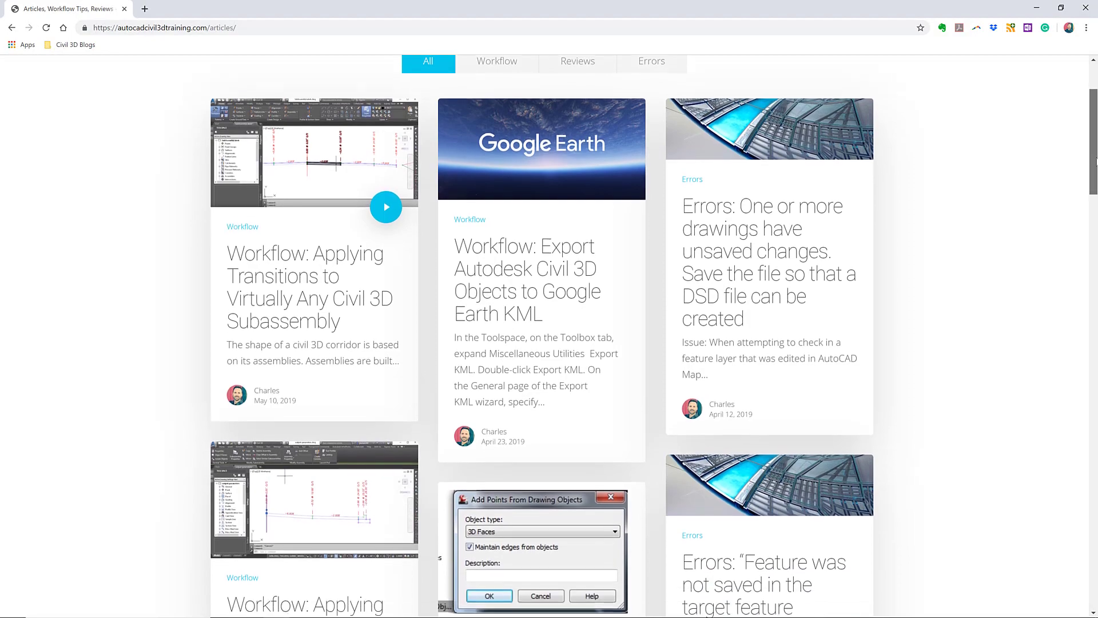
pyautogui.scroll(-3, 549, 308)
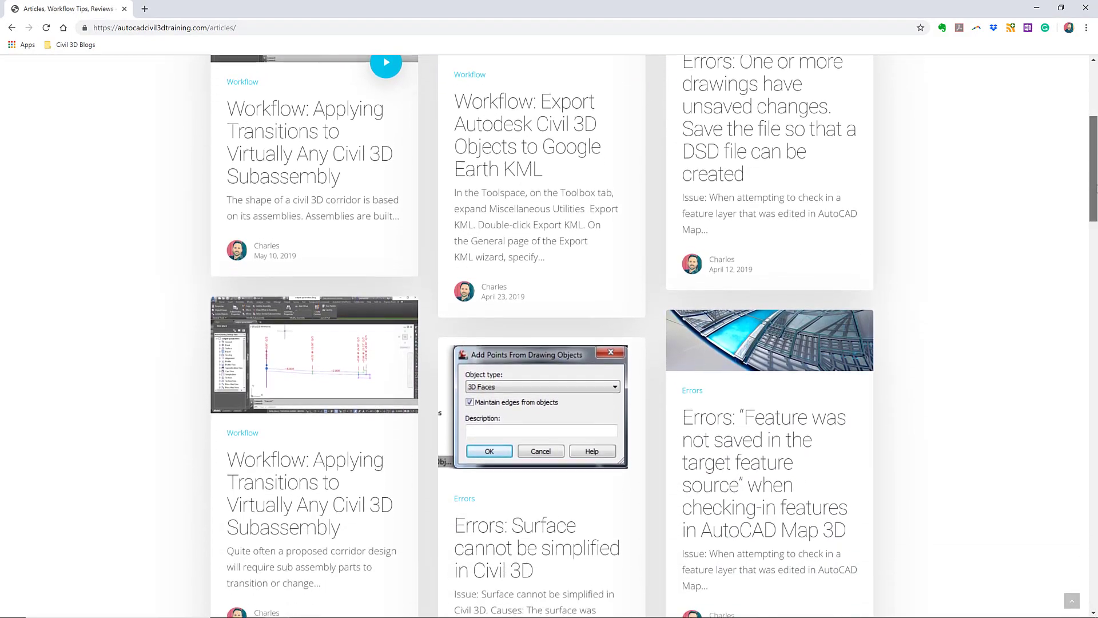